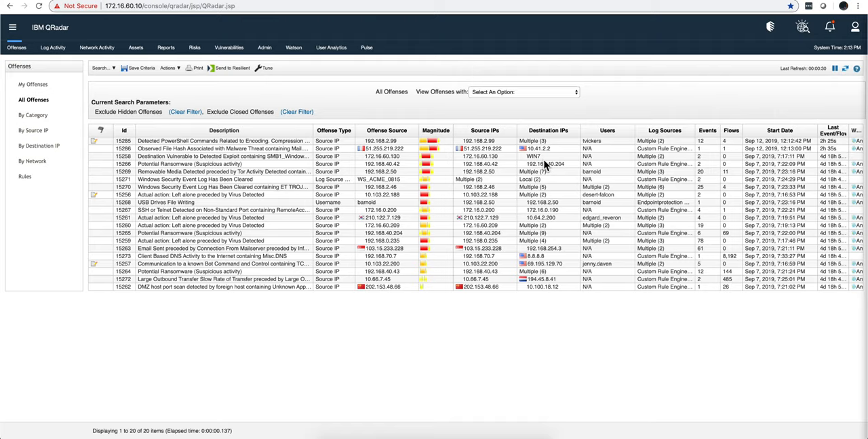
Select offense 15286, the malware file hash alert, in the All Offenses list.
click(337, 148)
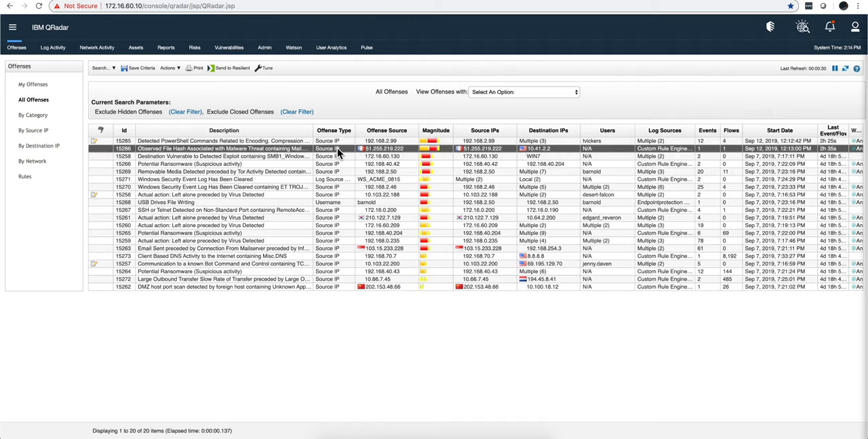
View offense 15286's summary and list its single SMTP flow from 51.255.219.222 to 10.41.2.2.
double_click(337, 147)
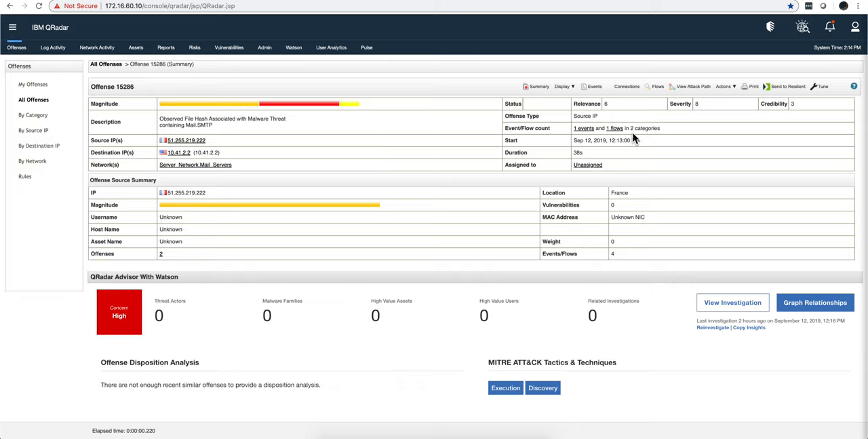
click(616, 128)
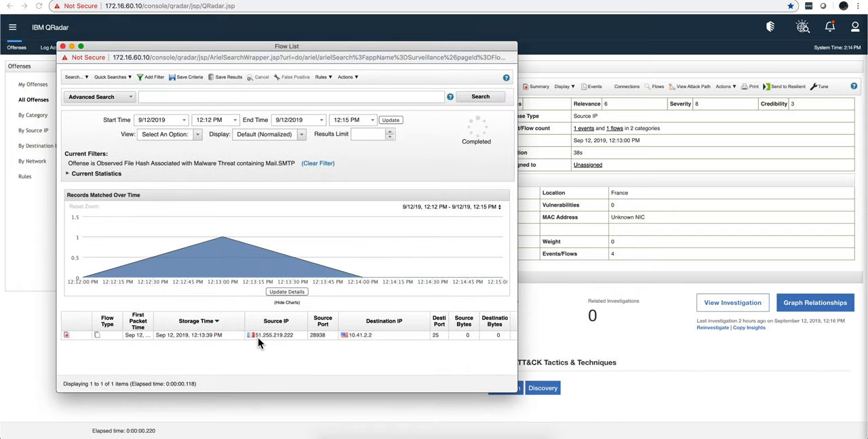
Inspect the mail flow's file hash and important.docx file name, then return to offense 15286.
double_click(261, 337)
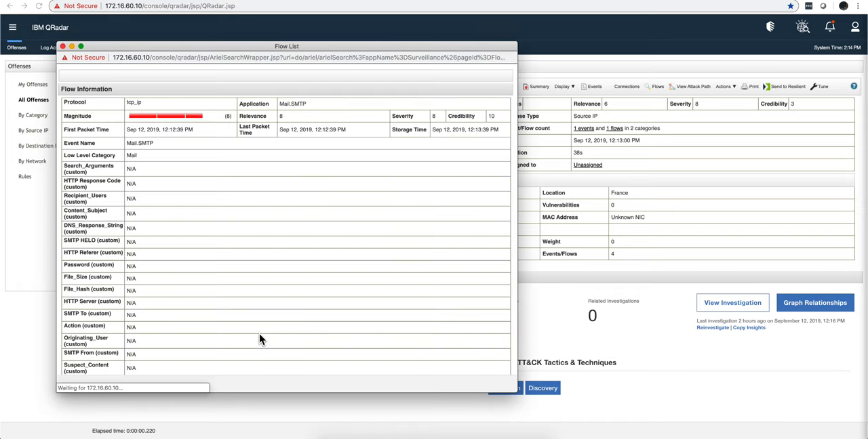
scroll(192, 220, down, 5)
scroll(192, 215, down, 5)
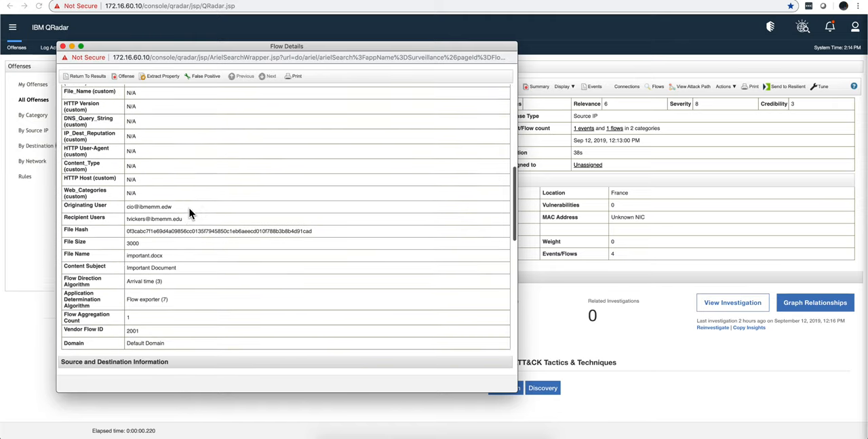
scroll(190, 213, down, 5)
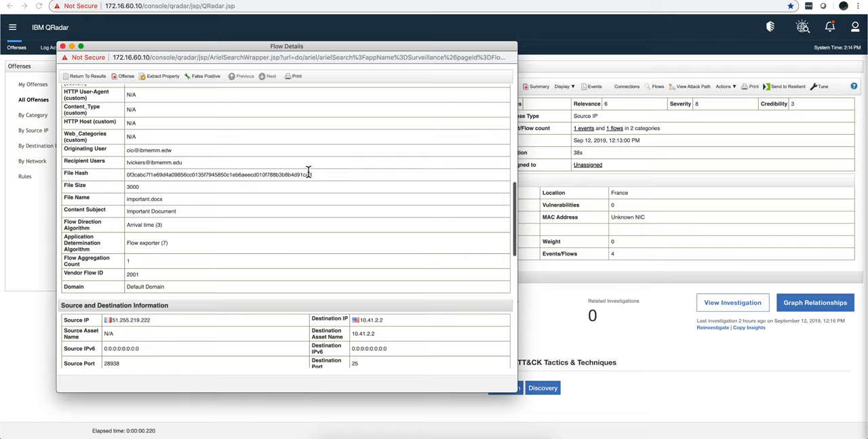
drag(311, 174, 150, 162)
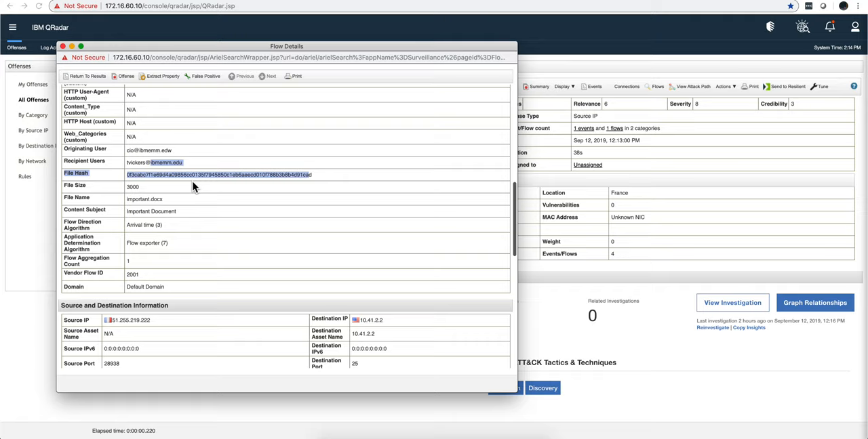
click(194, 187)
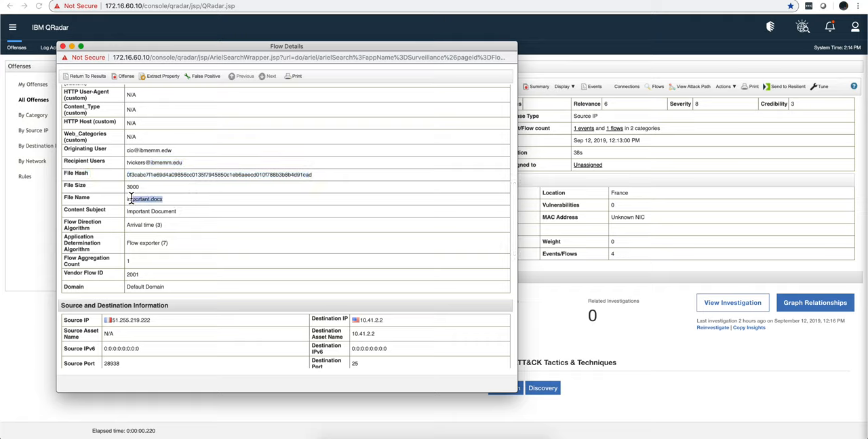
click(63, 46)
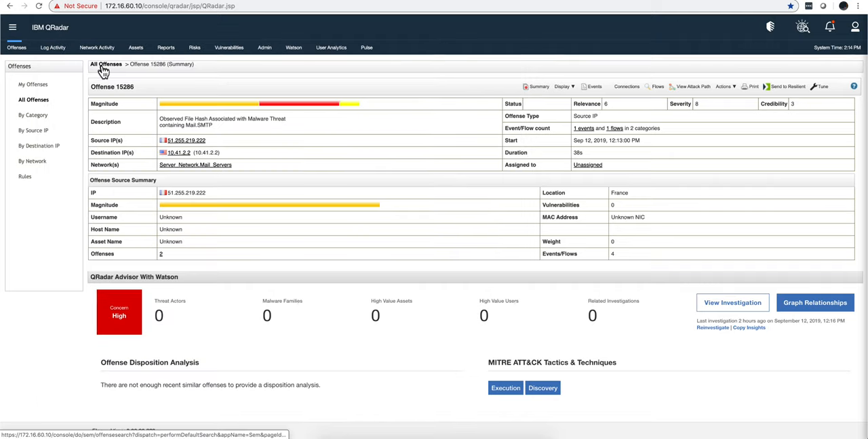
Go back to All Offenses, view offense 15285's summary and list its four flows from 192.168.2.99.
click(104, 65)
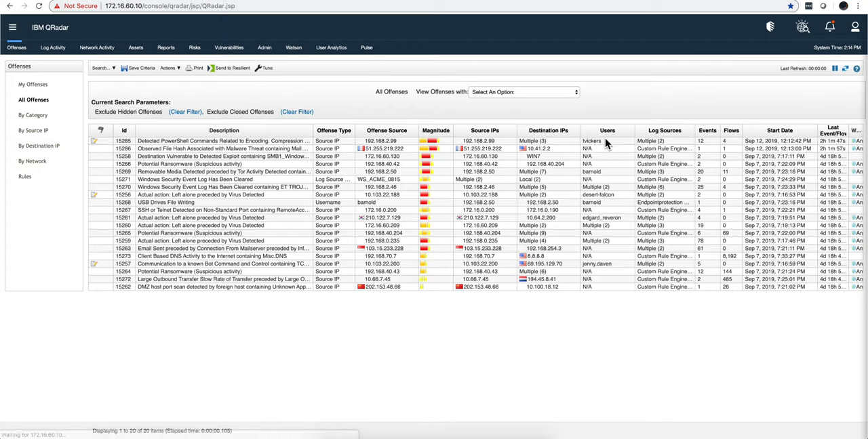
double_click(602, 140)
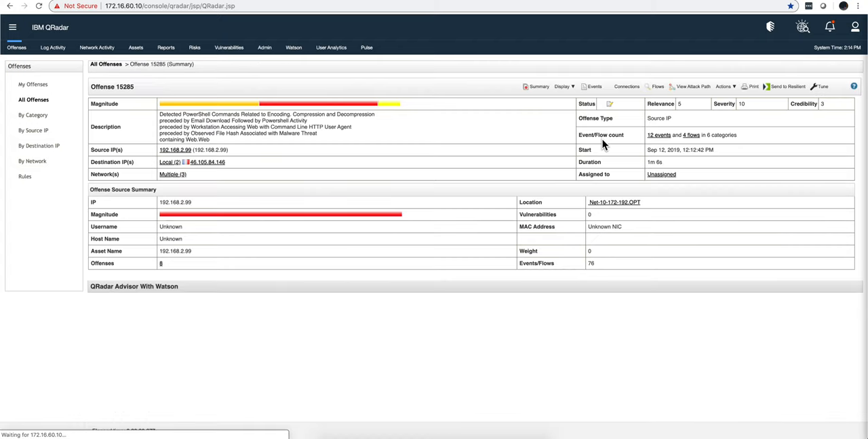
click(691, 136)
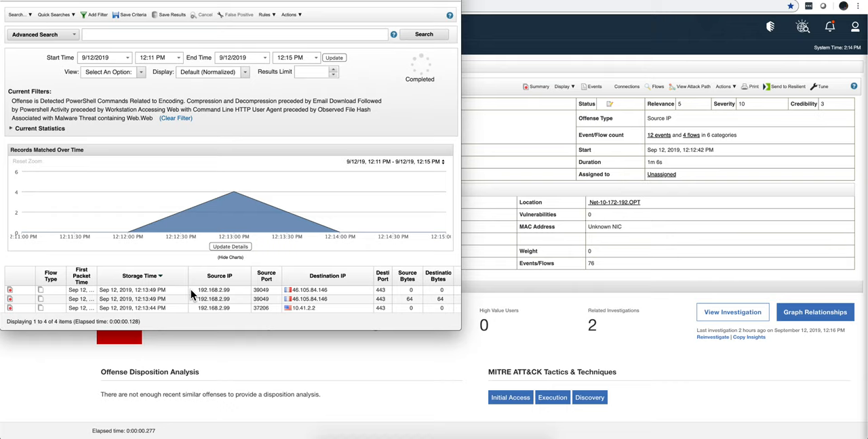
Inspect the first flow's file hash and WordOffice.jpg download from 46.105.84.146, then close its details.
double_click(190, 289)
scroll(179, 205, down, 5)
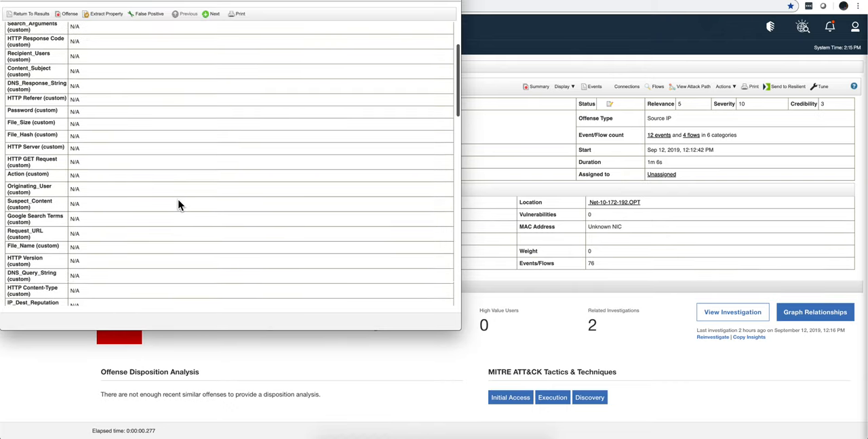
scroll(179, 205, down, 5)
scroll(179, 204, down, 5)
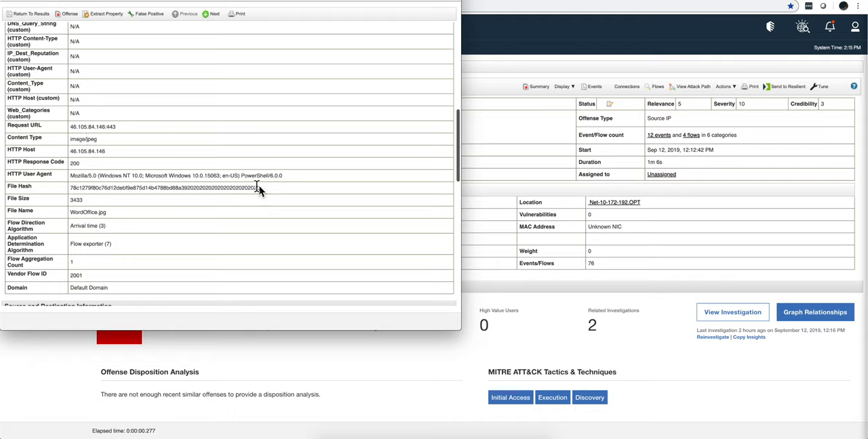
drag(259, 188, 88, 177)
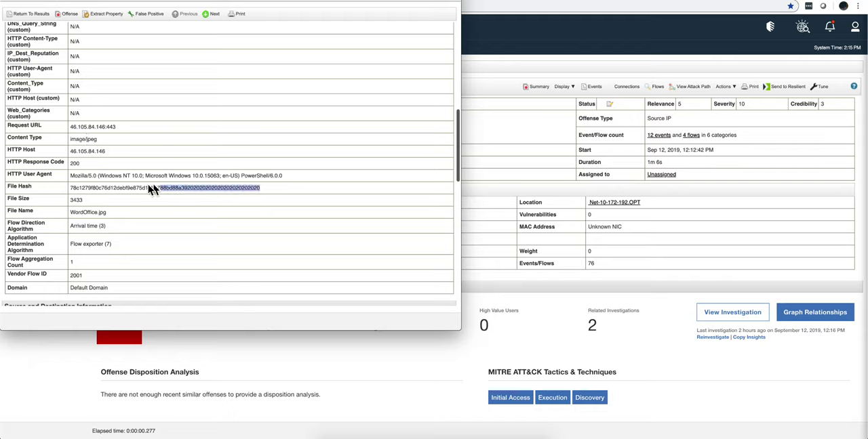
click(95, 212)
drag(108, 213, 65, 216)
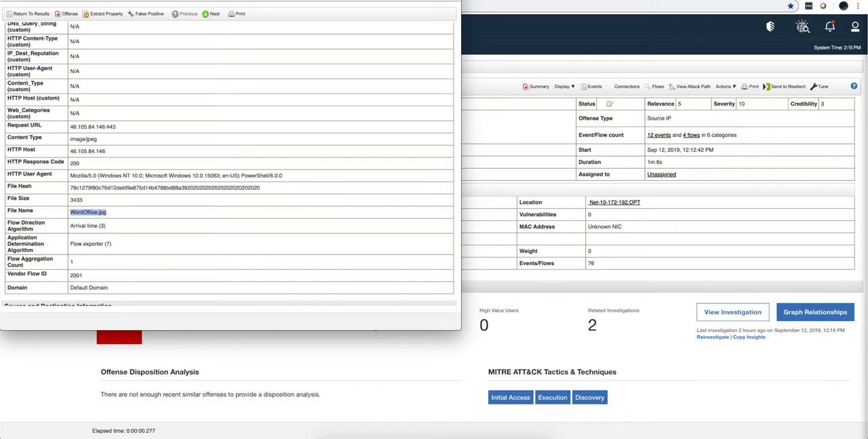
key(ctrl+w)
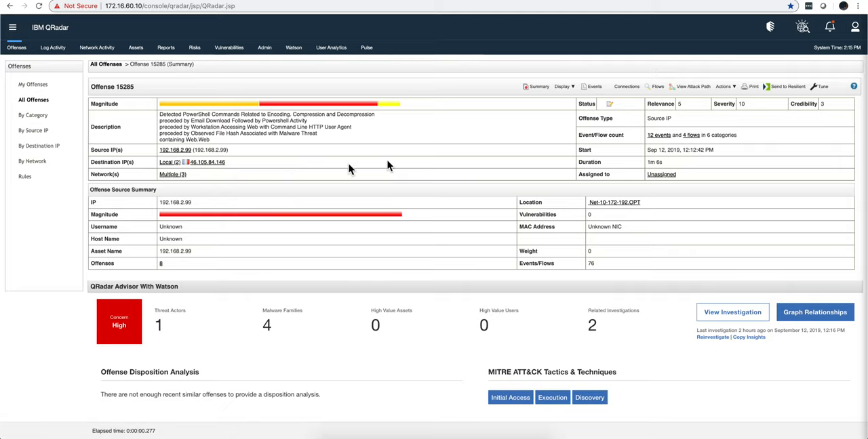
click(657, 134)
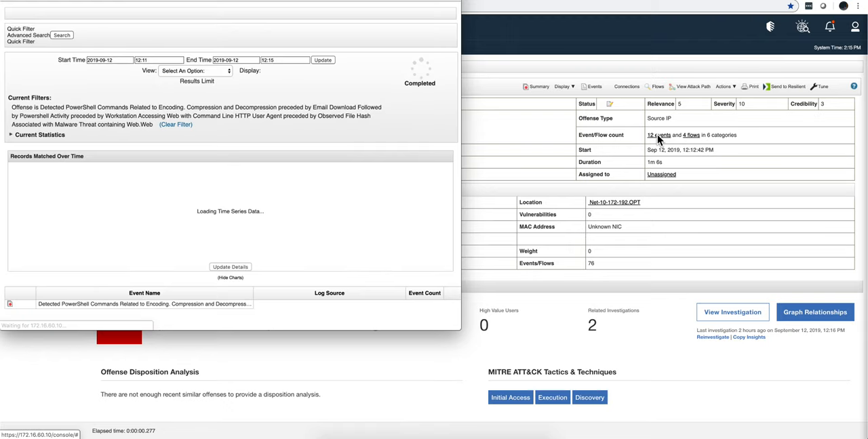
scroll(249, 246, down, 3)
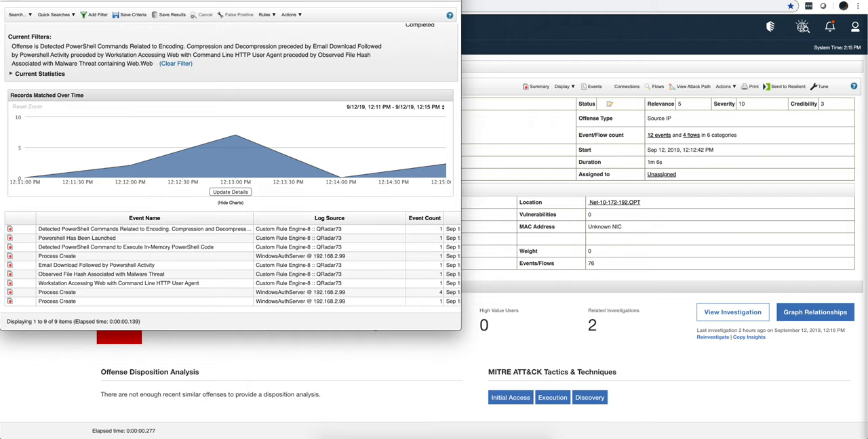
key(ctrl+w)
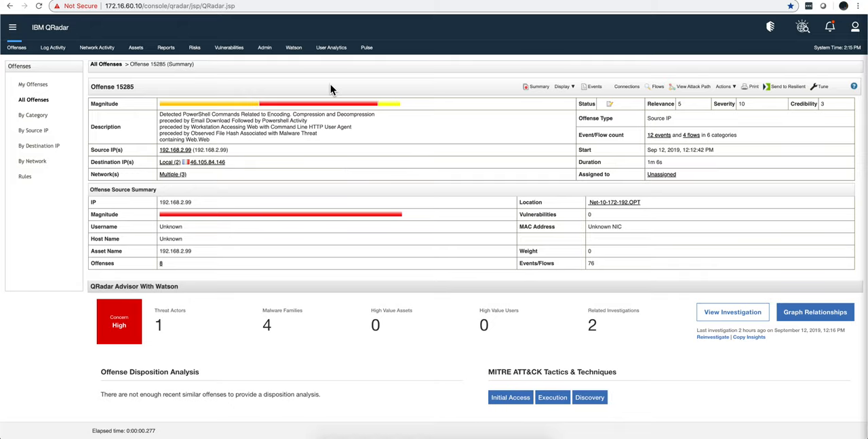
click(331, 48)
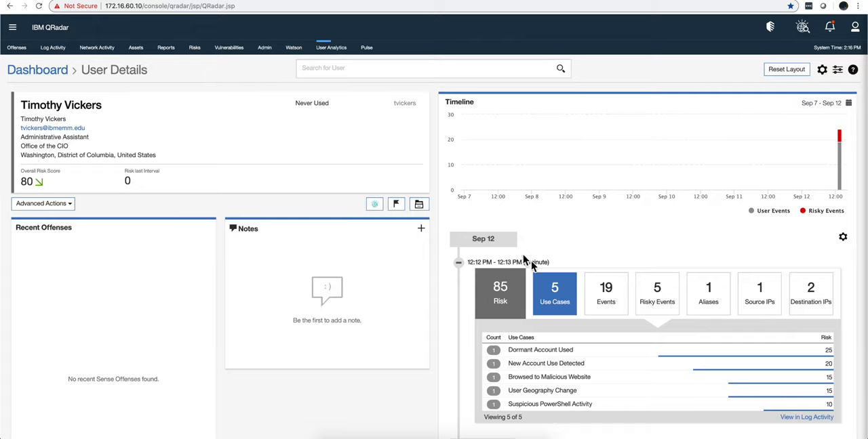
click(564, 406)
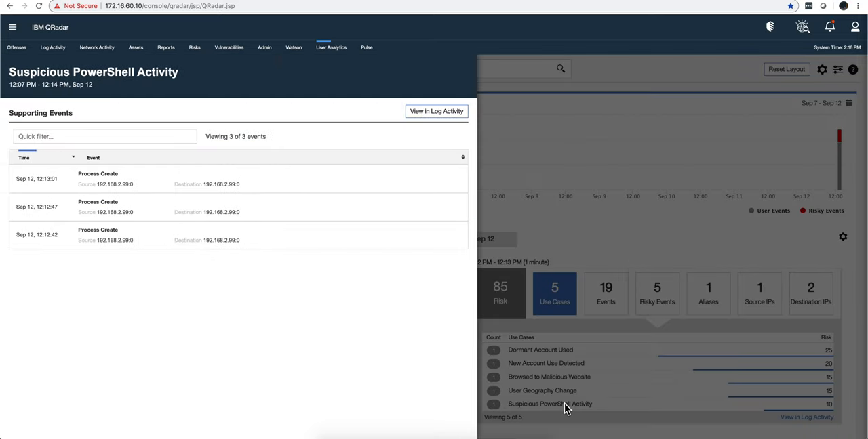
click(146, 243)
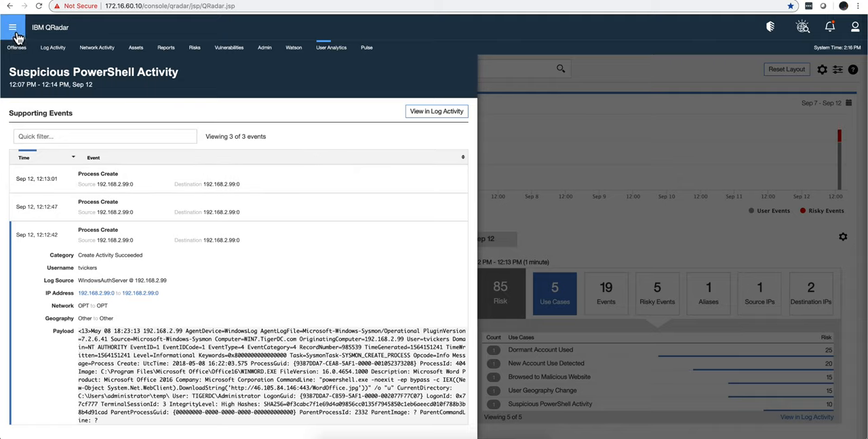
click(544, 147)
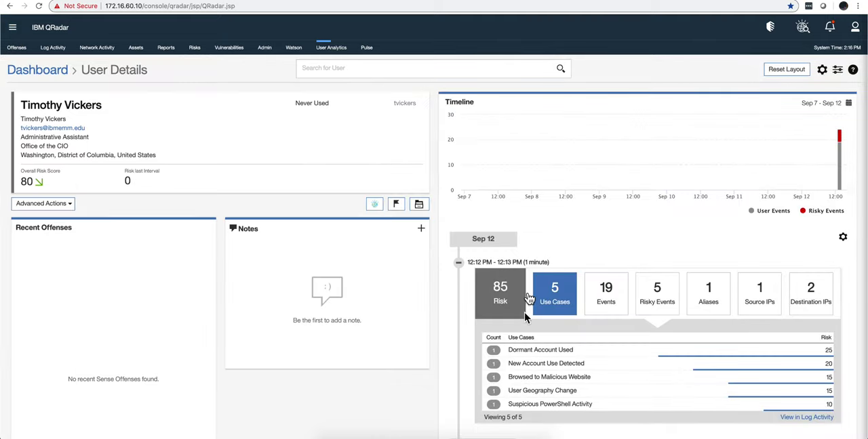
click(527, 378)
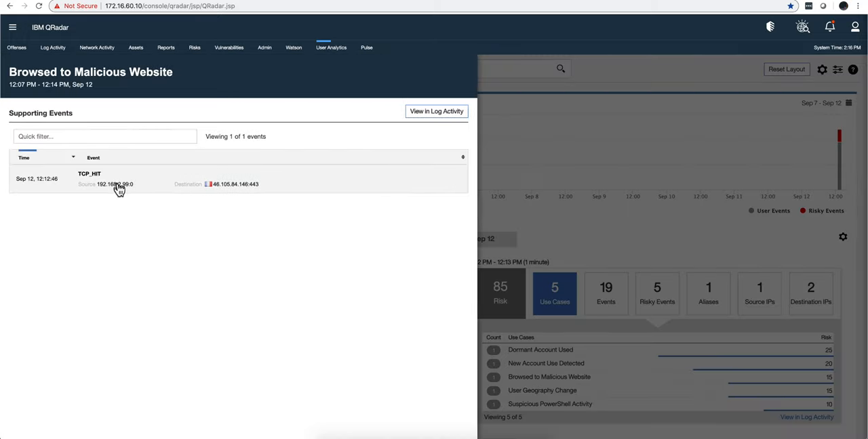
click(119, 189)
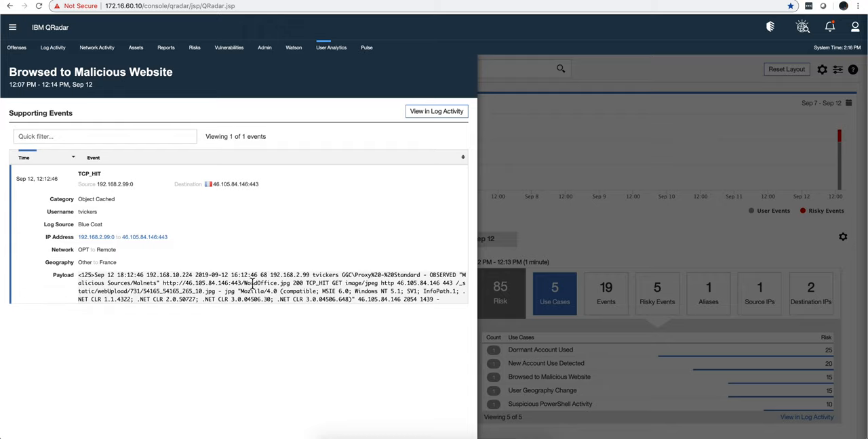
drag(290, 283, 242, 283)
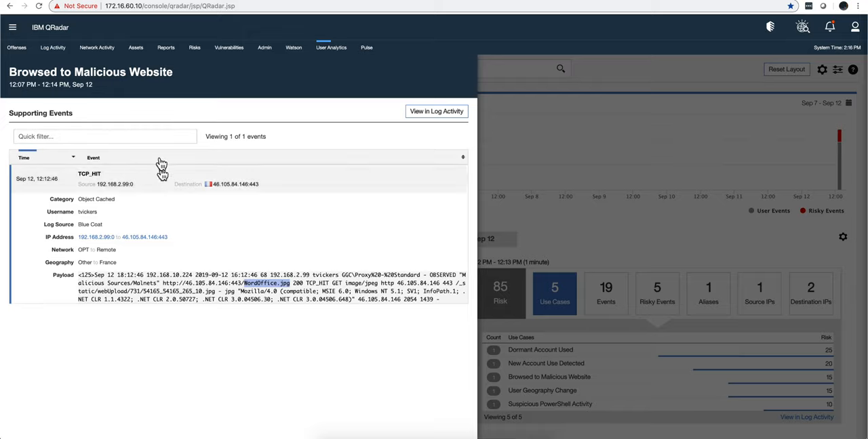
click(10, 6)
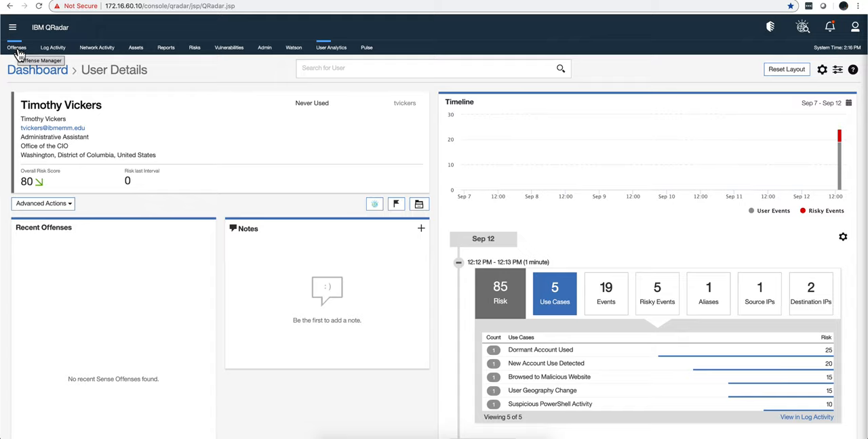
Bring up offense 15285's Watson relationship graph with New Local Context links hidden.
click(17, 48)
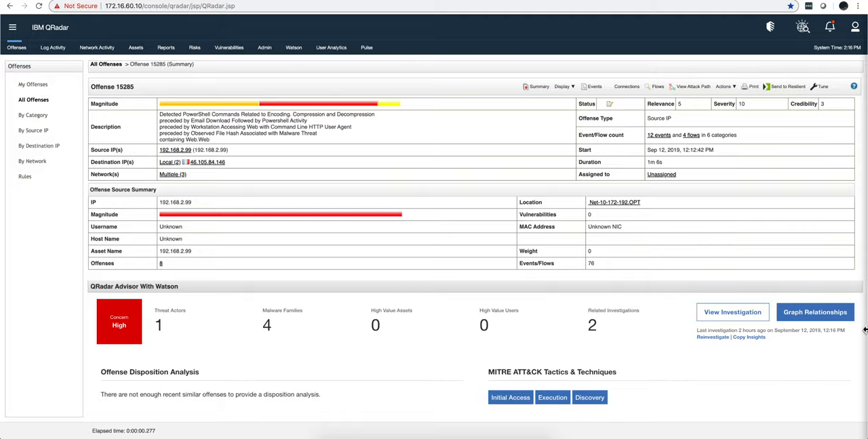
click(815, 312)
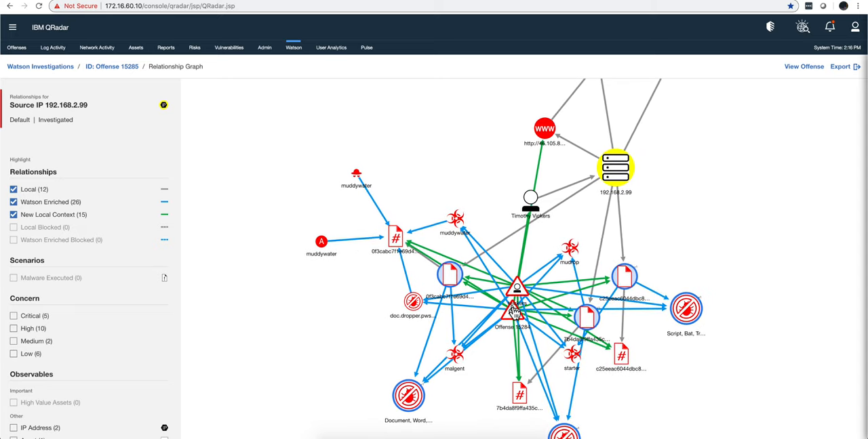
scroll(516, 312, up, 3)
scroll(515, 312, down, 4)
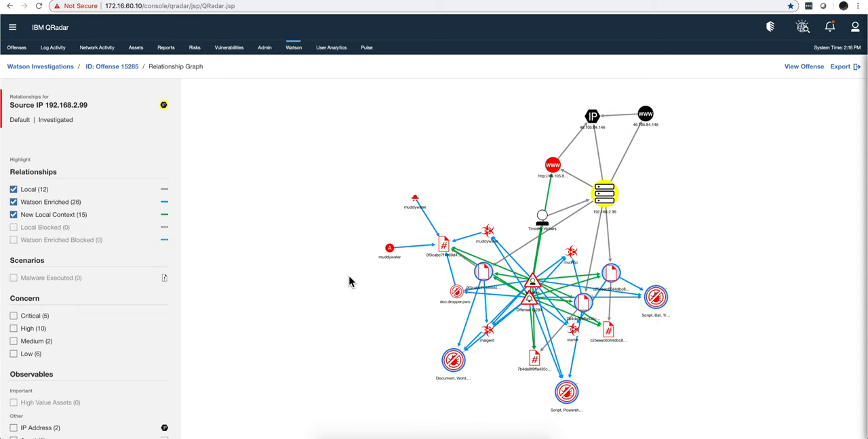
click(14, 215)
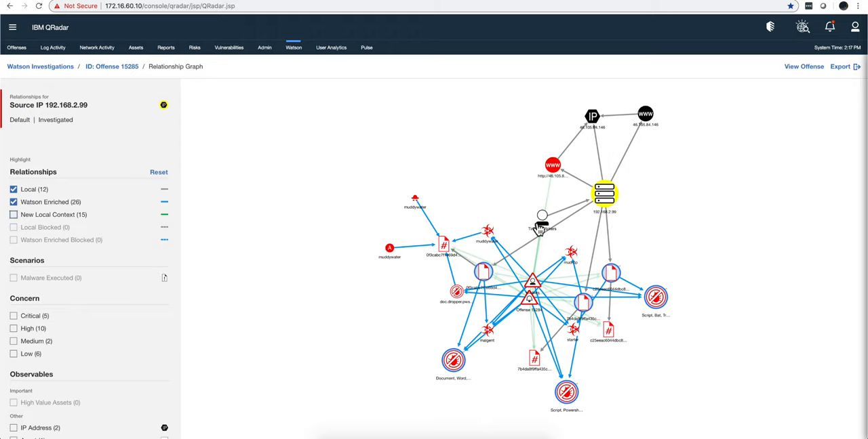
click(553, 167)
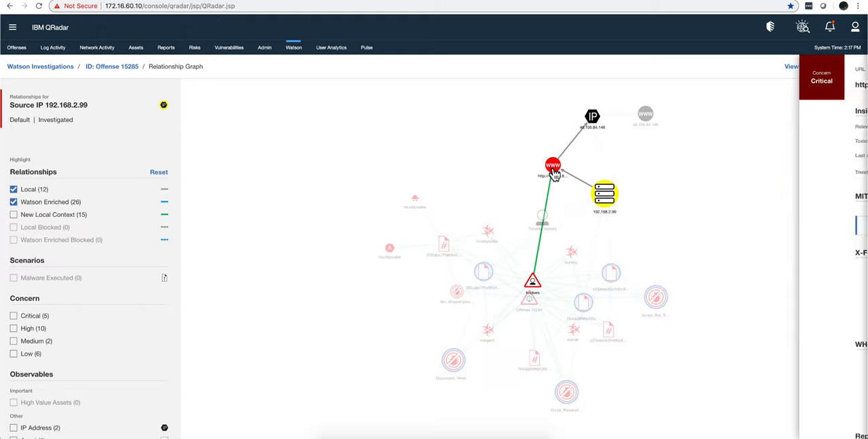
scroll(674, 331, down, 2)
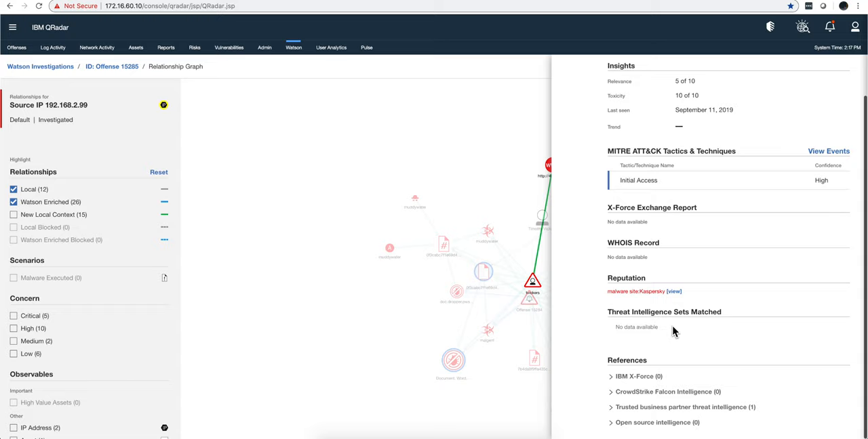
click(612, 408)
scroll(657, 388, down, 1)
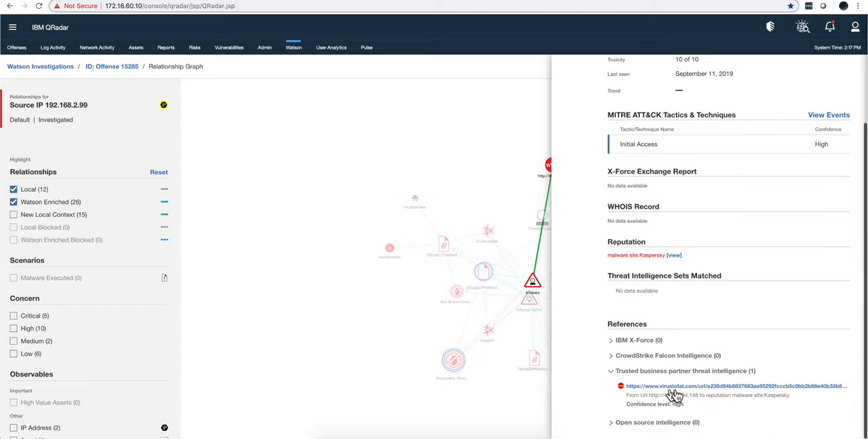
scroll(746, 170, up, 3)
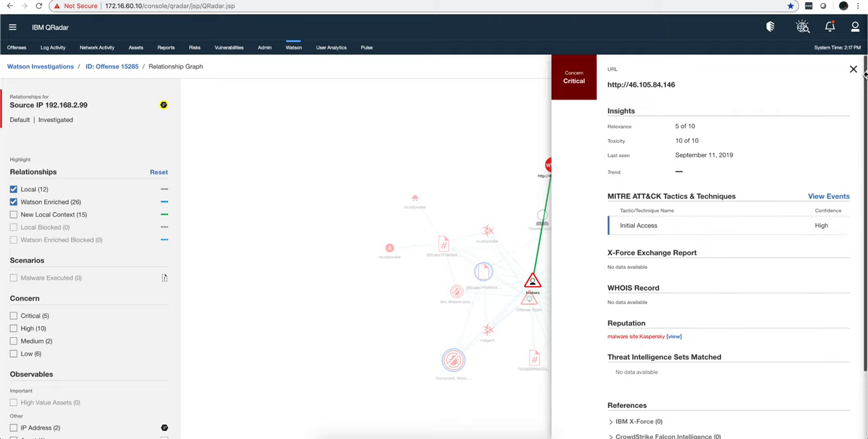
click(853, 69)
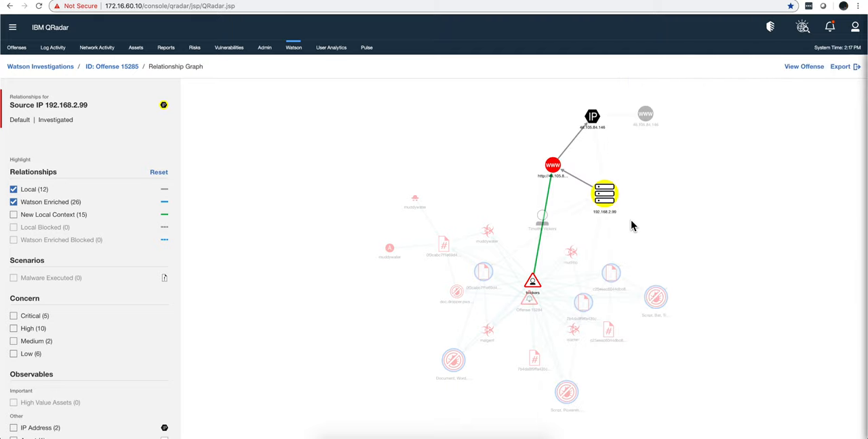
Clear the URL node highlight so the full relationship graph shows again.
click(633, 226)
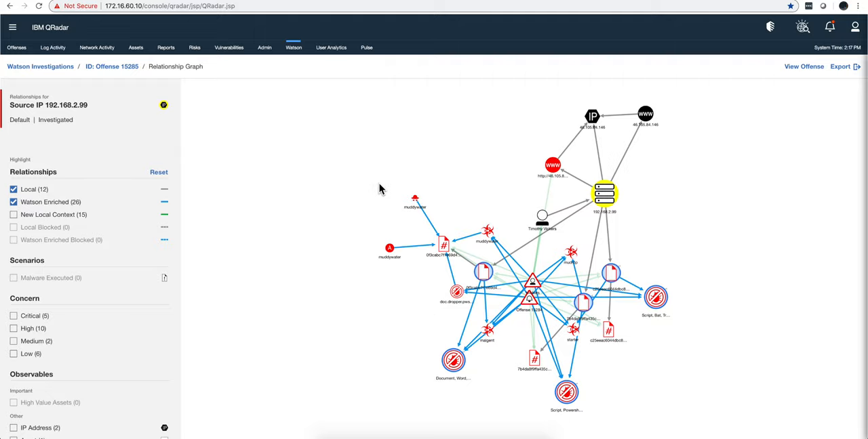
From offense 15285's summary, send it to Resilient using the Phishing incident template.
click(17, 47)
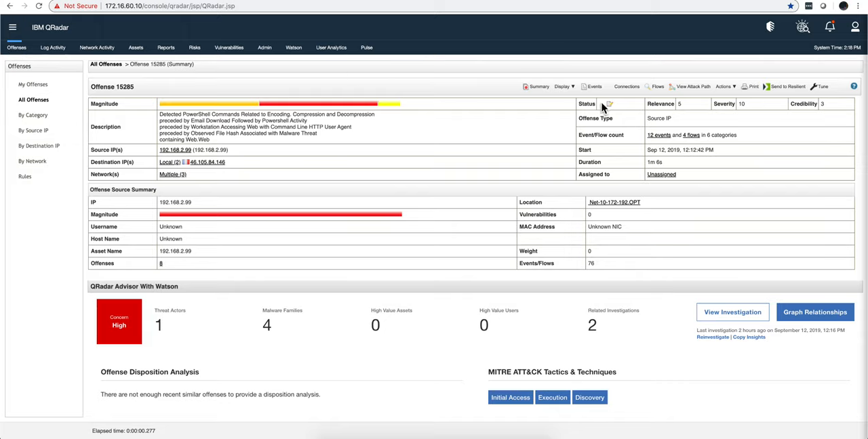
click(787, 88)
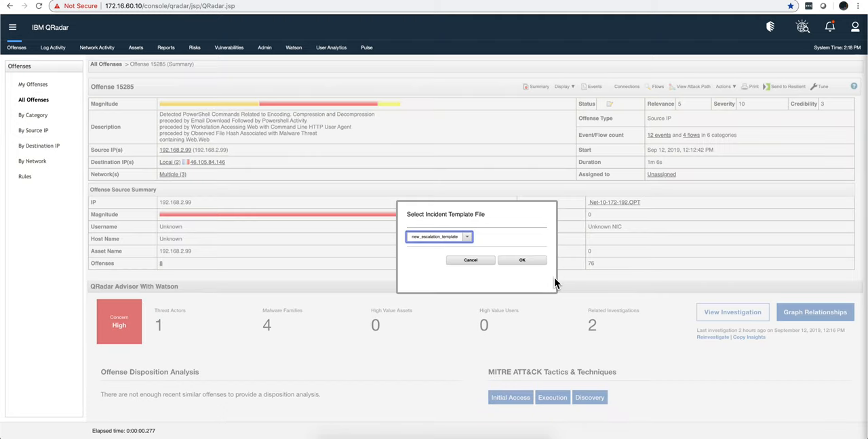
click(469, 238)
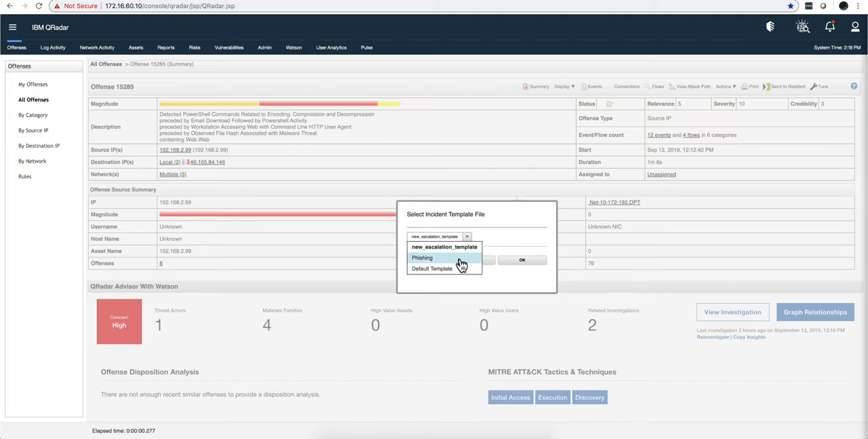
click(434, 264)
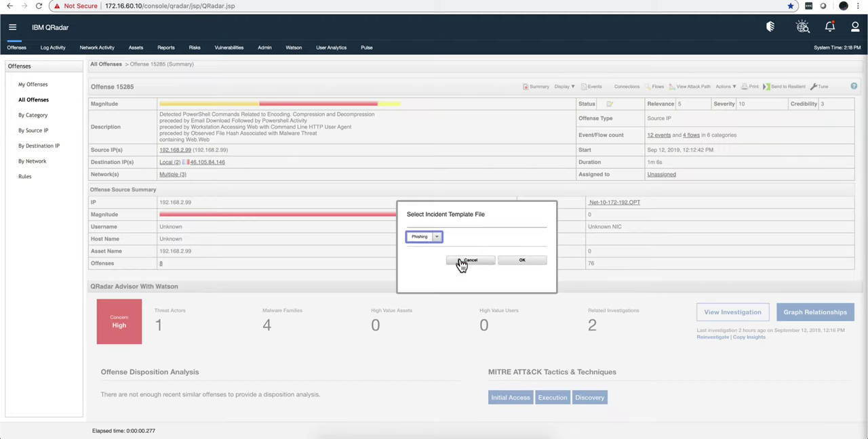
click(527, 263)
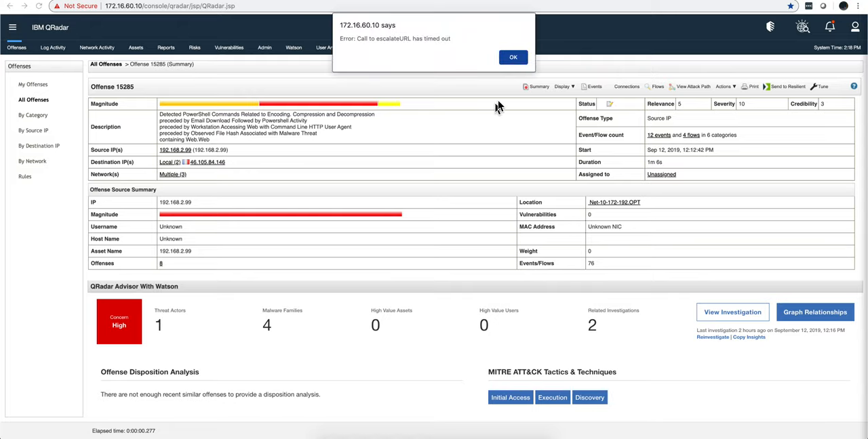
Dismiss the escalation timeout error and resend the offense to Resilient with the Phishing template.
click(513, 59)
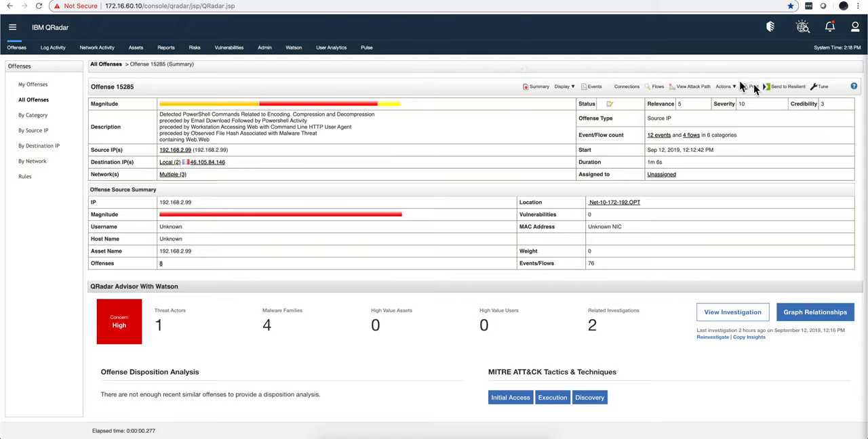
click(783, 87)
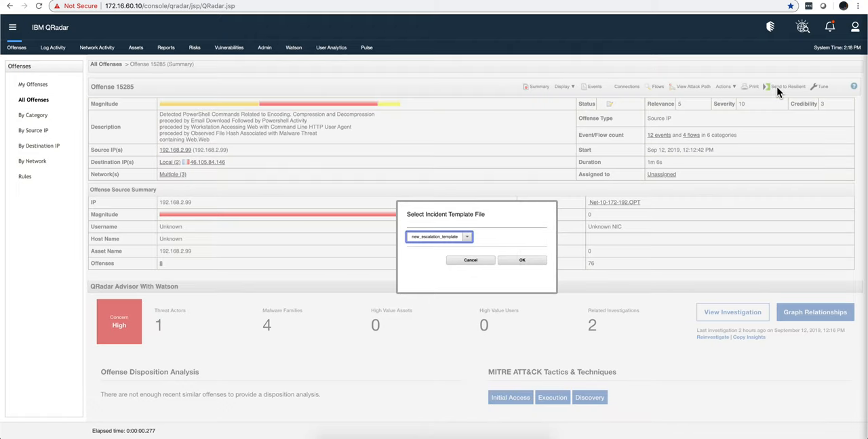
click(468, 237)
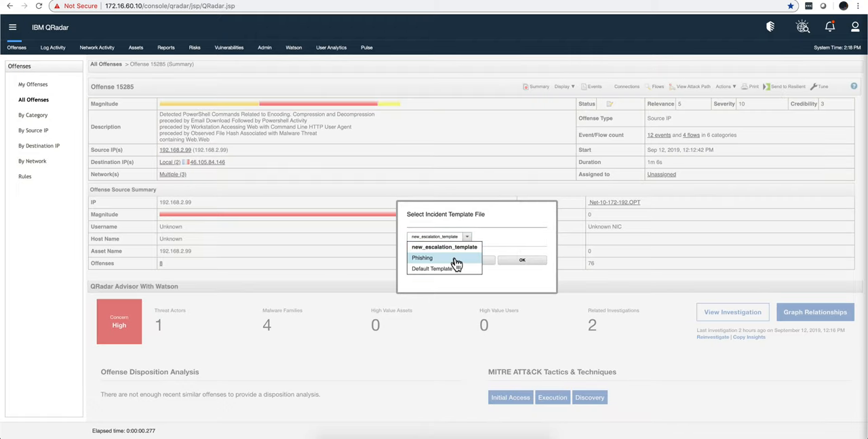
click(433, 266)
click(522, 262)
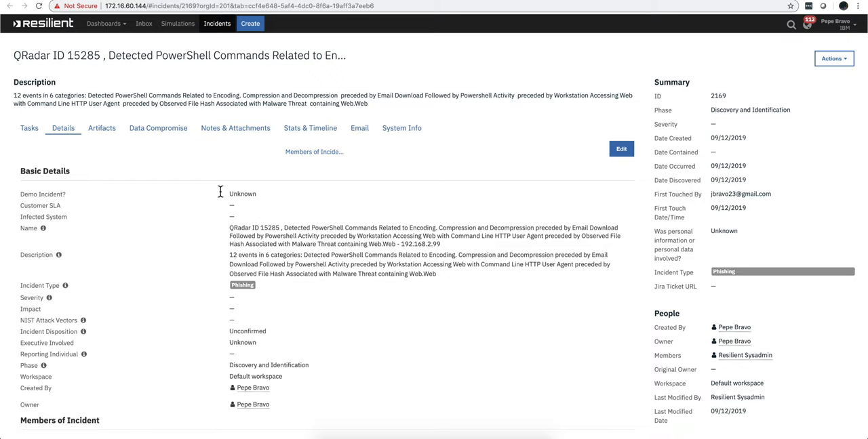
In incident 2169's task list, mark Extract Sender and Receiver from EML complete.
click(29, 128)
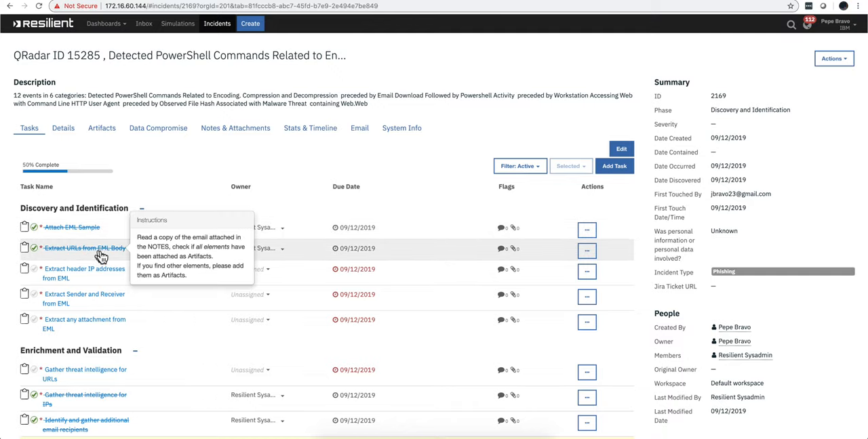
mouse_move(146, 248)
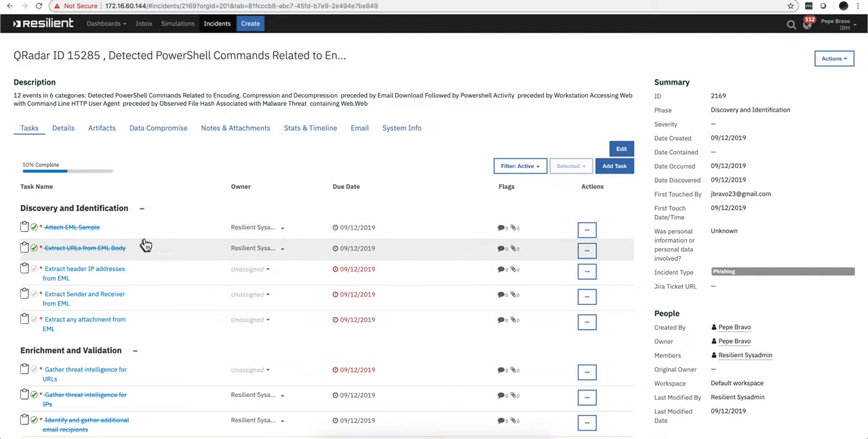
scroll(159, 217, down, 1)
scroll(159, 217, down, 1)
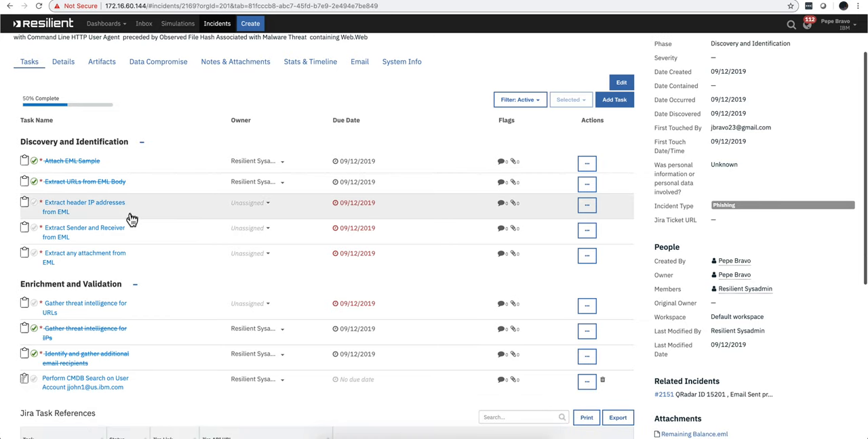
click(132, 230)
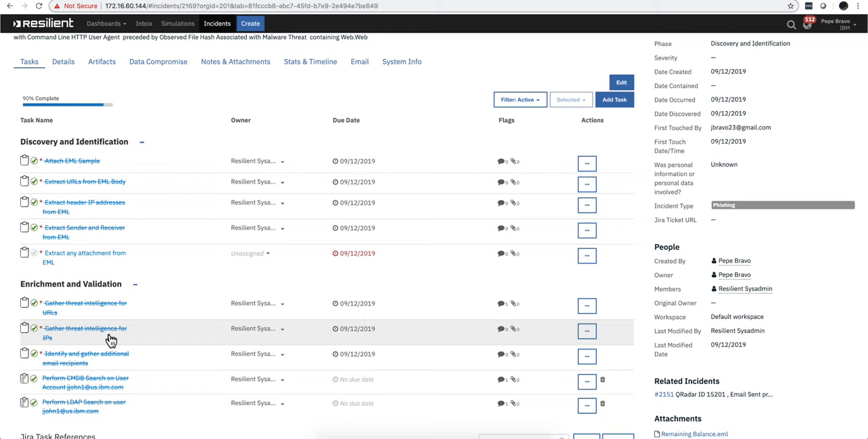
scroll(111, 339, down, 2)
scroll(111, 339, down, 1)
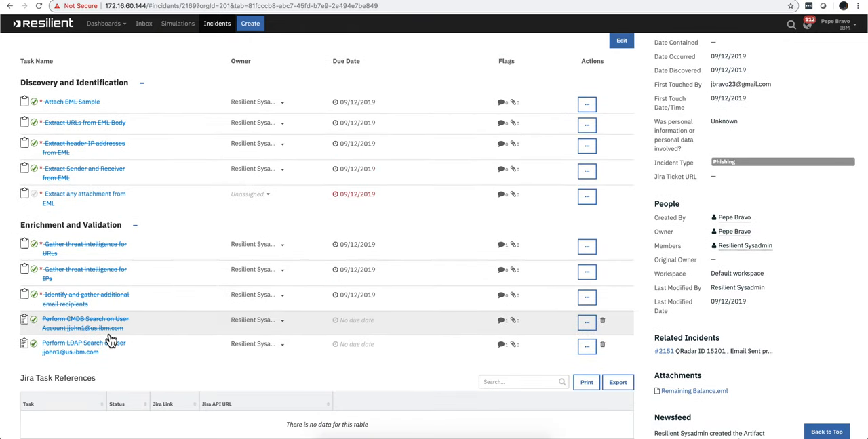
scroll(123, 283, down, 1)
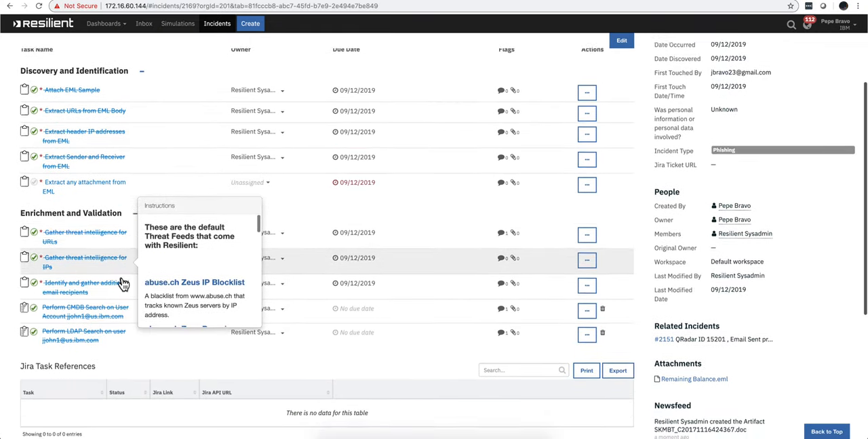
scroll(124, 283, down, 2)
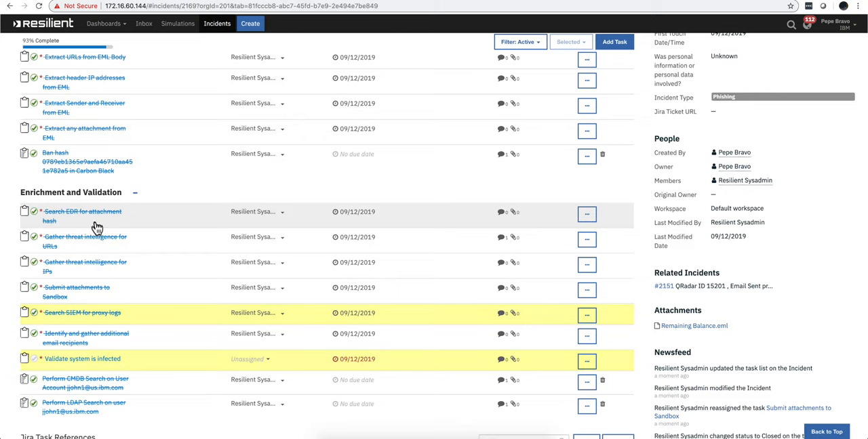
scroll(99, 269, down, 2)
scroll(99, 268, down, 3)
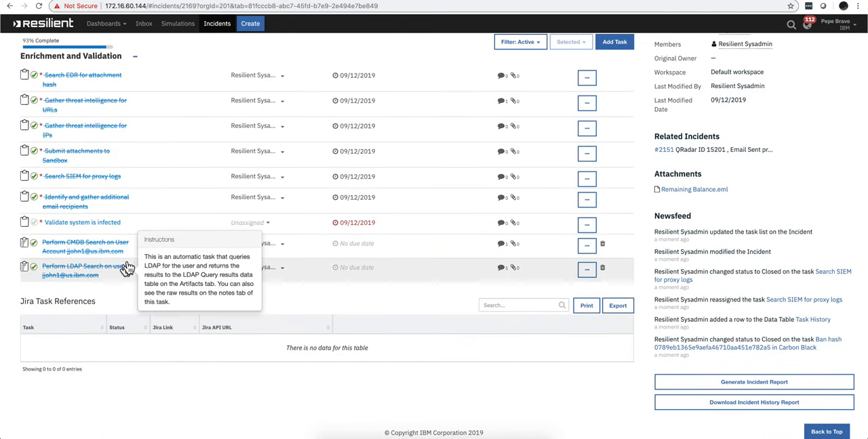
Open the Validate system is infected task to review its details.
click(109, 224)
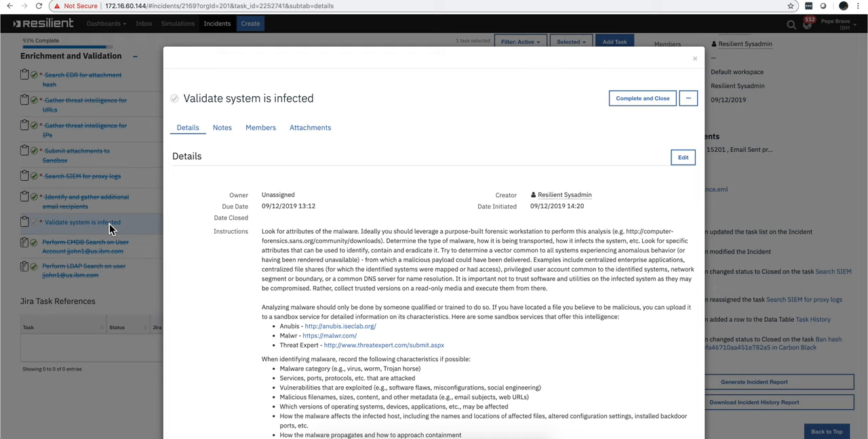
scroll(460, 194, down, 3)
scroll(460, 197, down, 3)
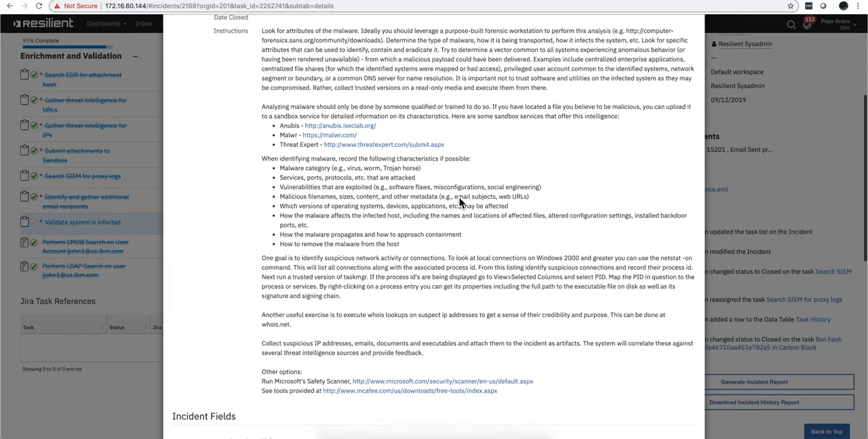
scroll(456, 209, down, 5)
scroll(455, 208, up, 2)
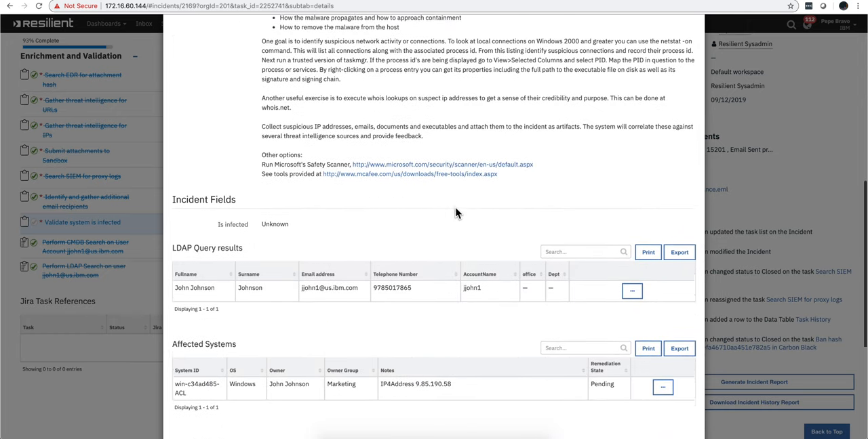
scroll(456, 209, up, 1)
scroll(456, 210, up, 6)
scroll(455, 213, up, 3)
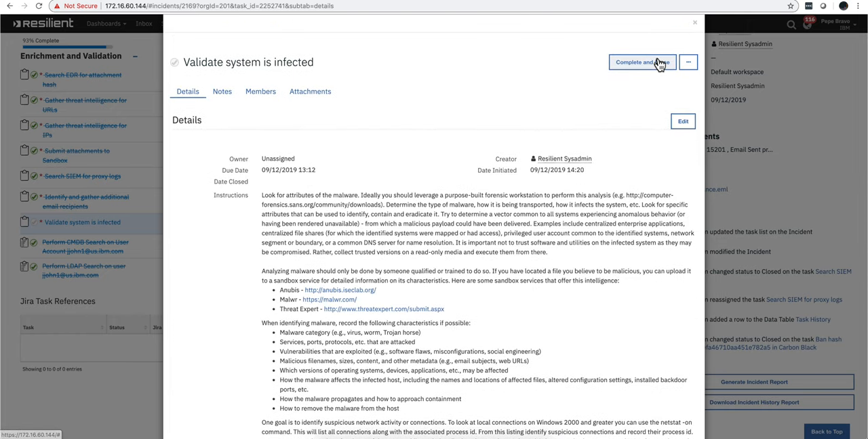
Complete and close Validate system is infected, then mark the final containment/remediation task complete for 100%.
click(658, 66)
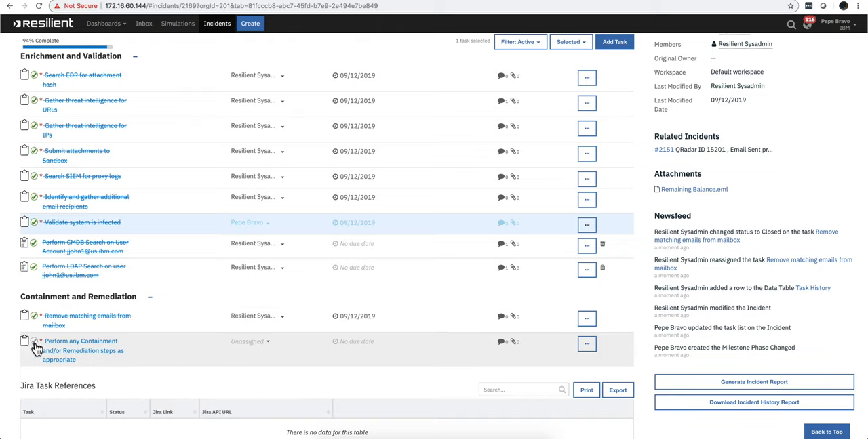
click(34, 341)
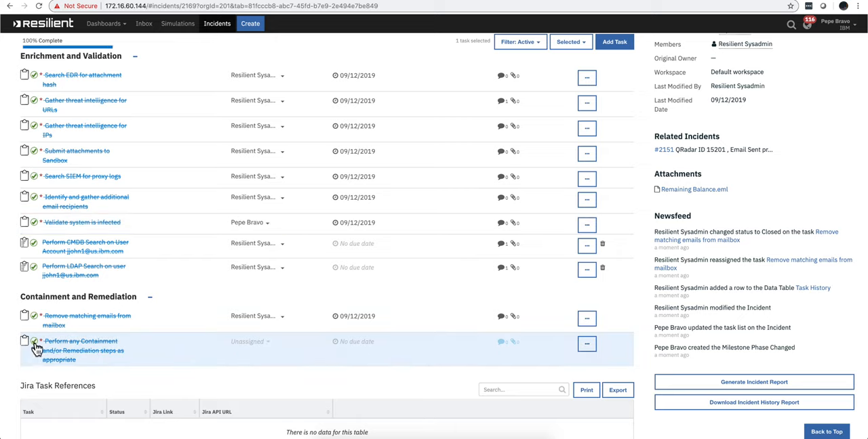